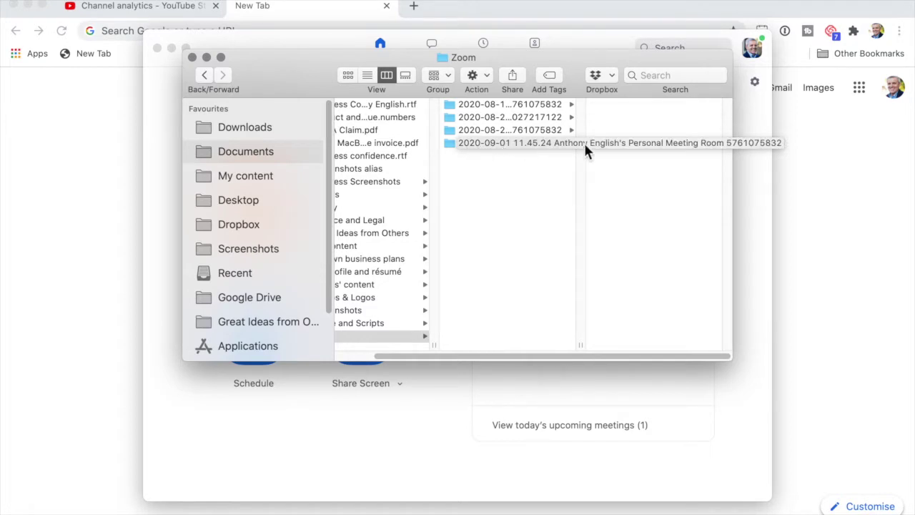
Rename zoom_0.mp4 in the 2020-09-01 11.45.24 Zoom recording folder as "How to upload a Zoom recording to YouTube", keeping the .mp4 extension.
{"action": "left_click", "coordinate": [544, 143]}
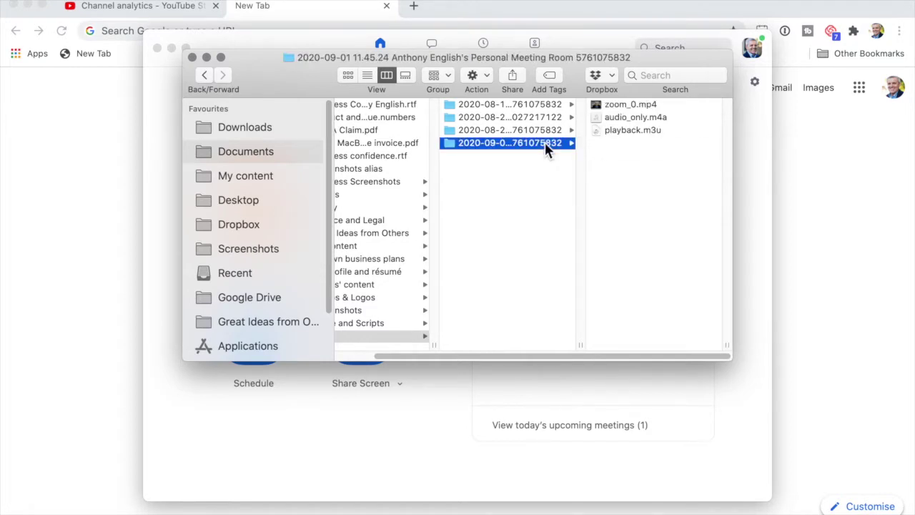
{"action": "left_click", "coordinate": [636, 103]}
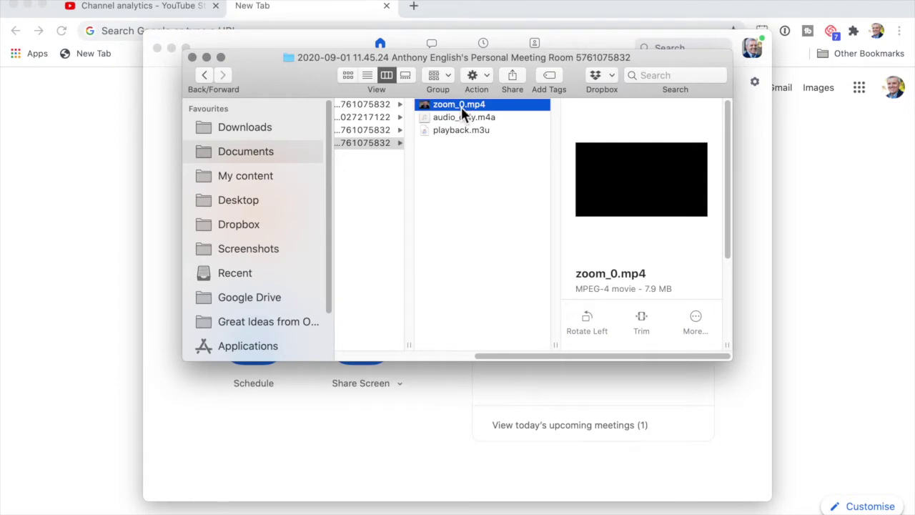
{"action": "right_click", "coordinate": [461, 106]}
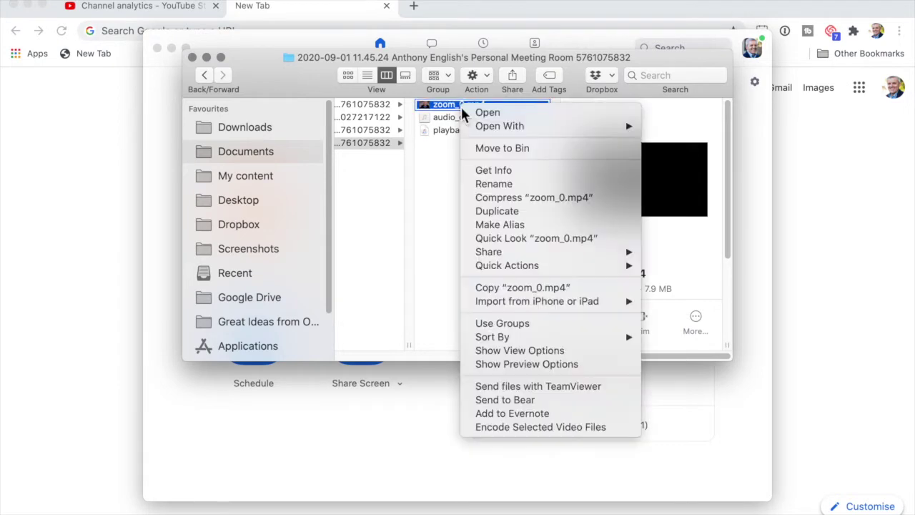
{"action": "left_click", "coordinate": [493, 184]}
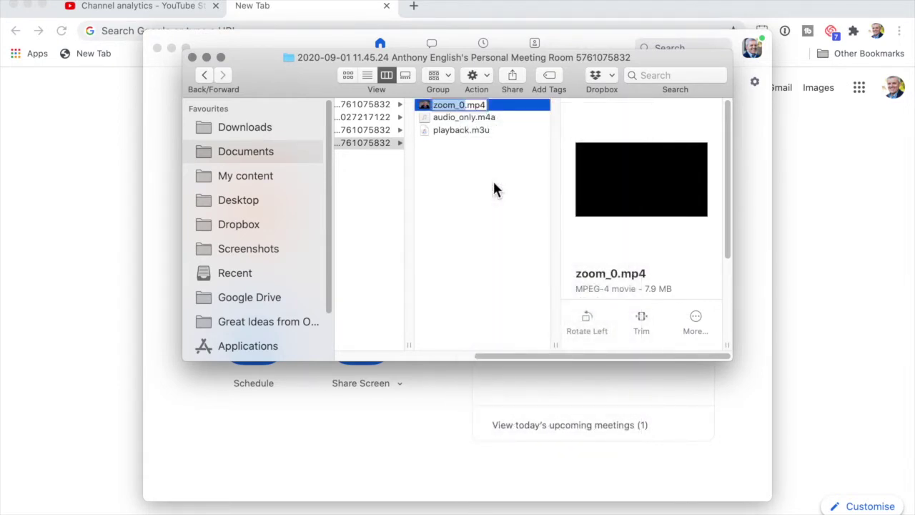
{"action": "type", "text": "H"}
{"action": "type", "text": "ow to upload a"}
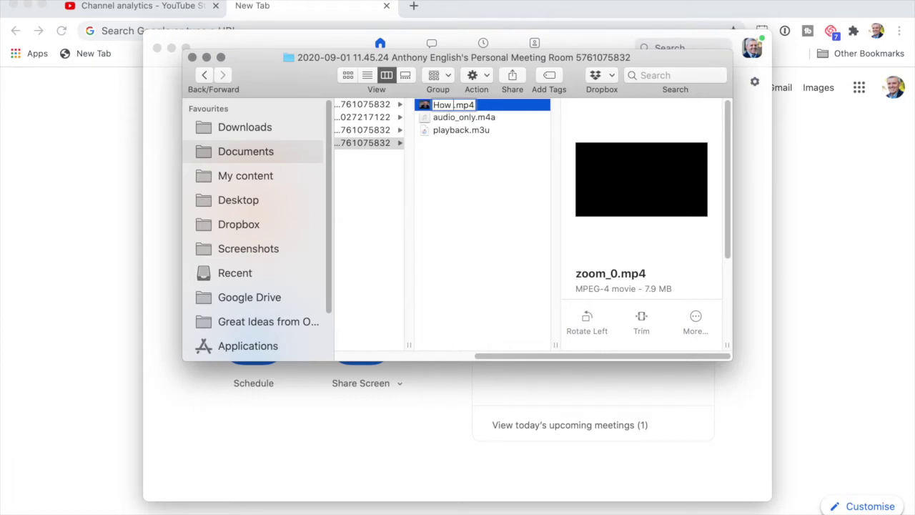
{"action": "type", "text": " Zoom rec"}
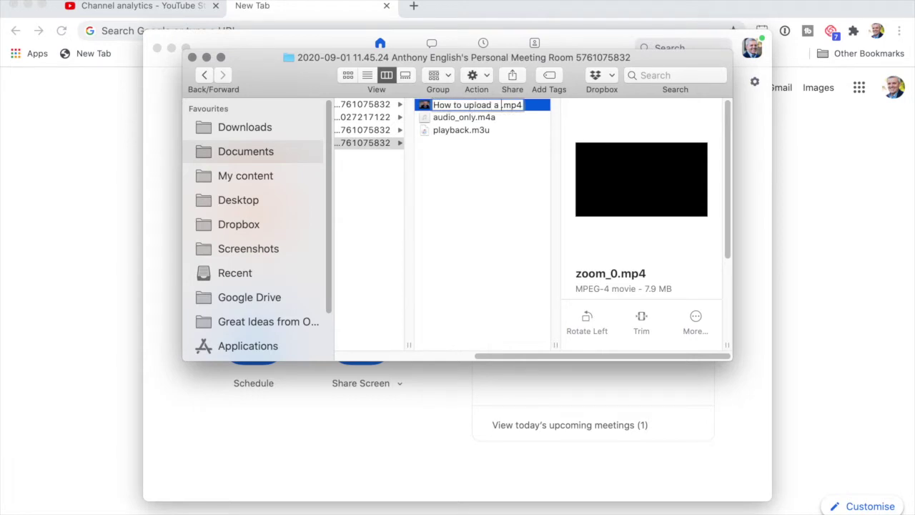
{"action": "type", "text": "ording to YouTube"}
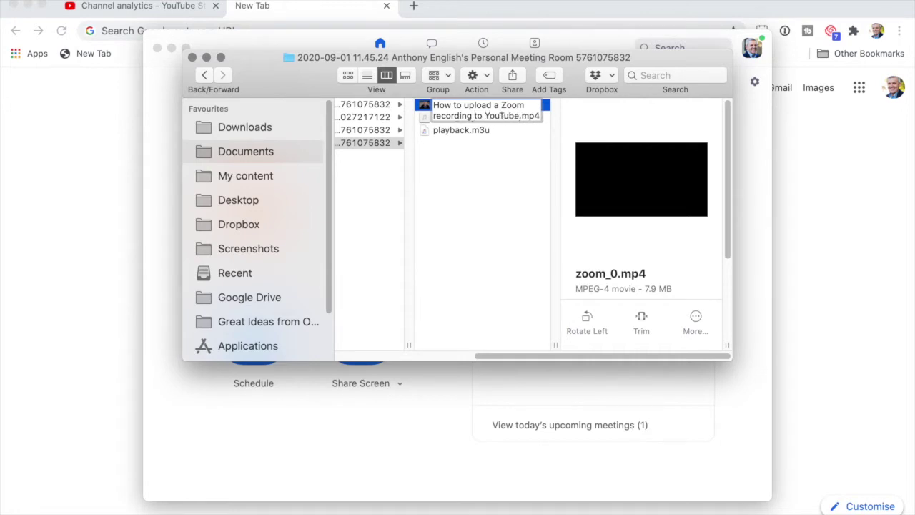
{"action": "key", "text": "Return"}
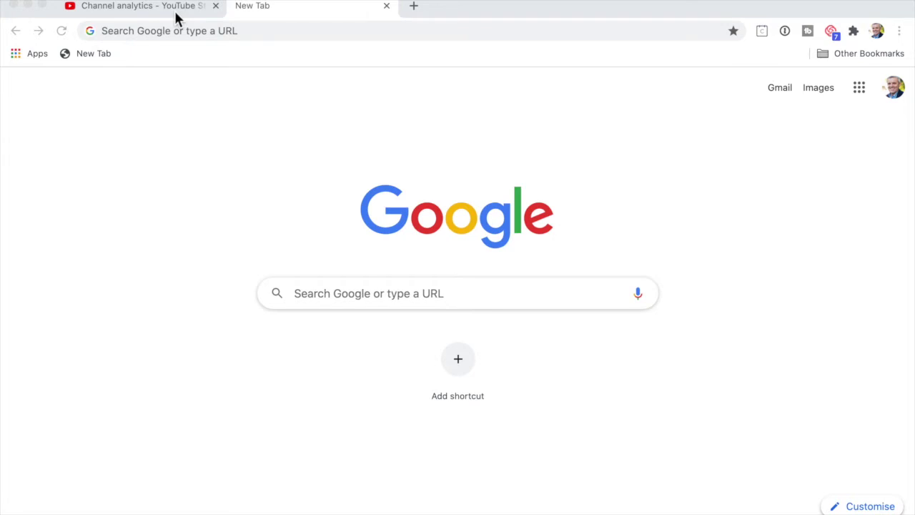
Switch to YouTube Studio in the browser and start a new video upload.
{"action": "left_click", "coordinate": [143, 6]}
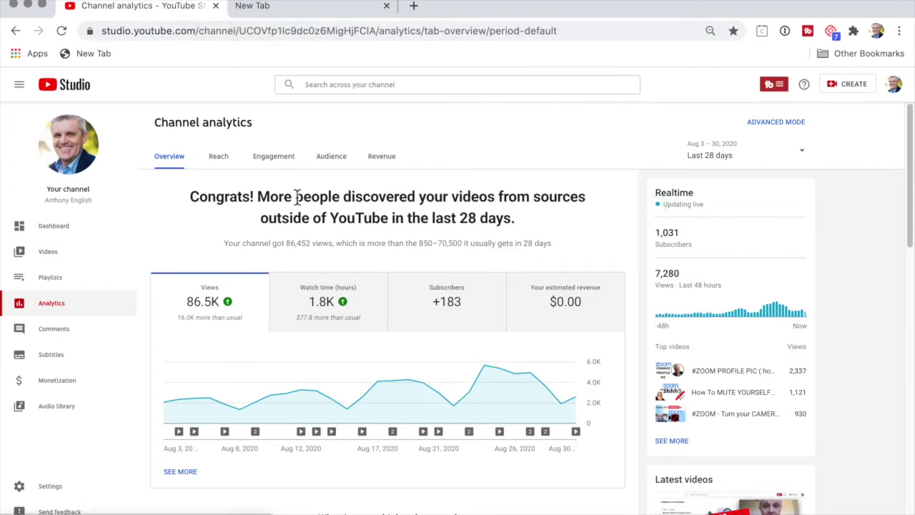
{"action": "left_click", "coordinate": [857, 91]}
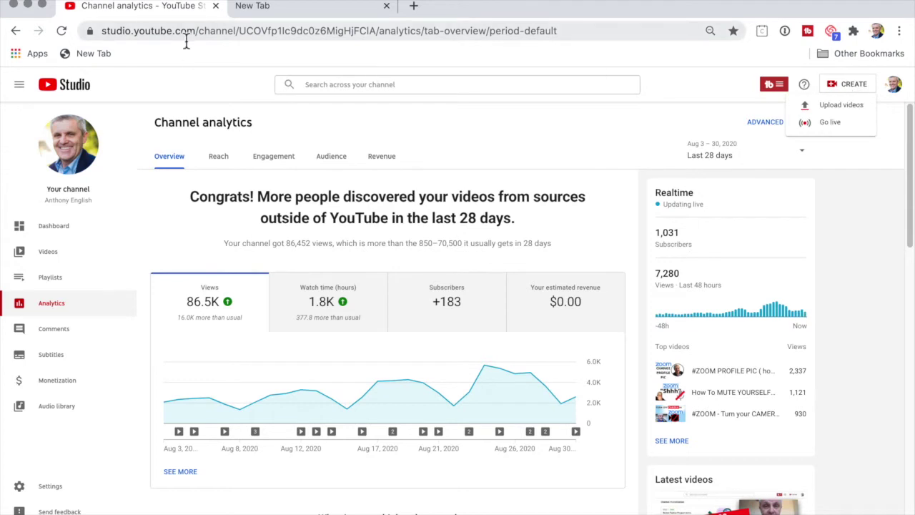
{"action": "left_click", "coordinate": [842, 108]}
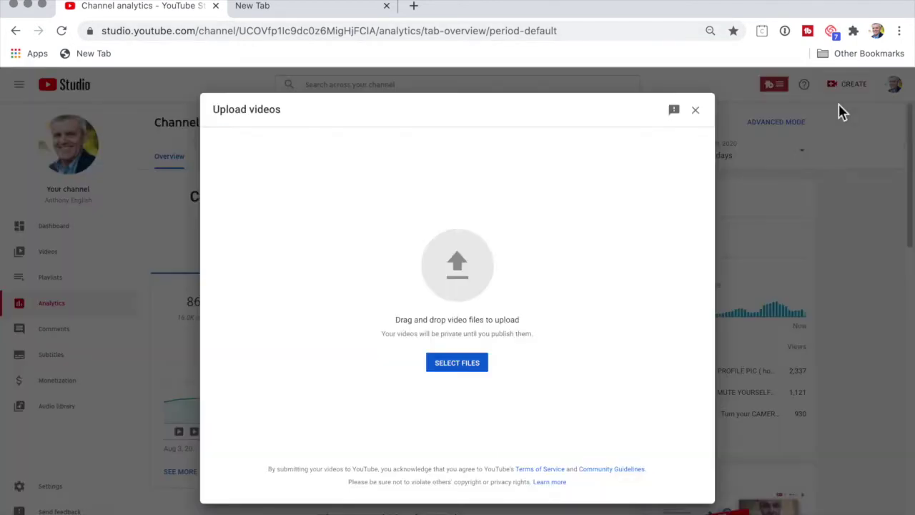
Upload "How to upload a Zoom recording to YouTube.mp4" from the 2020-09-01 recording folder inside Documents > Zoom.
{"action": "left_click", "coordinate": [463, 269]}
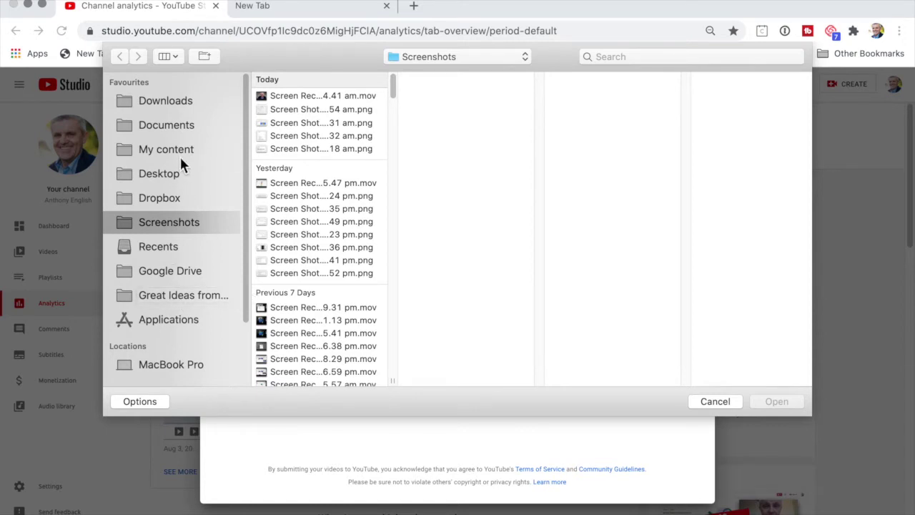
{"action": "scroll", "coordinate": [179, 154], "scroll_direction": "down", "scroll_amount": 3}
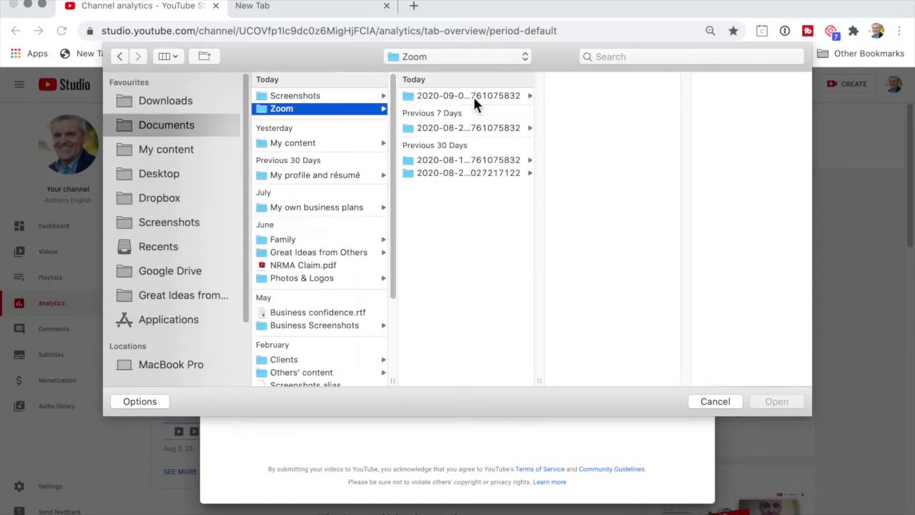
{"action": "left_click", "coordinate": [472, 95]}
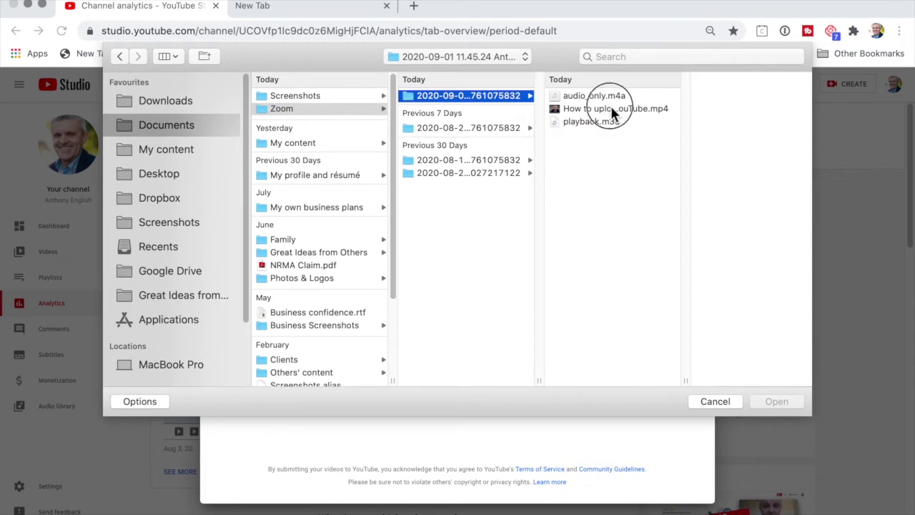
{"action": "left_click", "coordinate": [611, 106]}
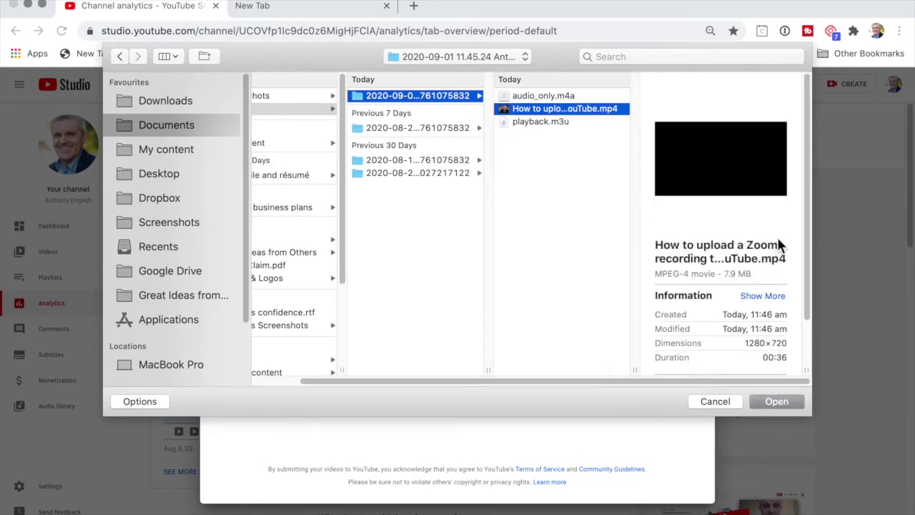
{"action": "left_click", "coordinate": [781, 401]}
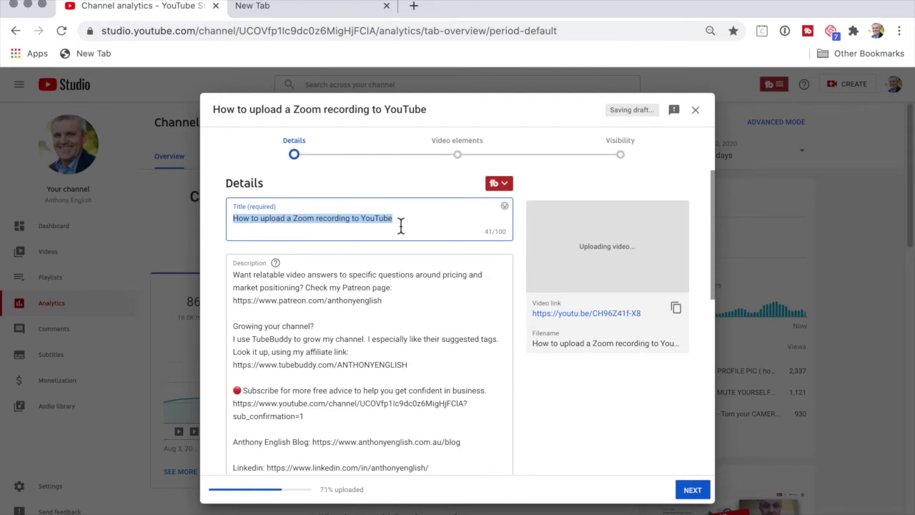
Insert "Here is a Zoom recording which I am uploading to my YouTube channel." above the existing description, separated by blank lines.
{"action": "left_click", "coordinate": [234, 277]}
{"action": "key", "text": "Return"}
{"action": "key", "text": "Return"}
{"action": "key", "text": "Return"}
{"action": "key", "text": "Return"}
{"action": "key", "text": "Return"}
{"action": "key", "text": "Up"}
{"action": "key", "text": "Up"}
{"action": "key", "text": "Up"}
{"action": "key", "text": "Up"}
{"action": "key", "text": "Up"}
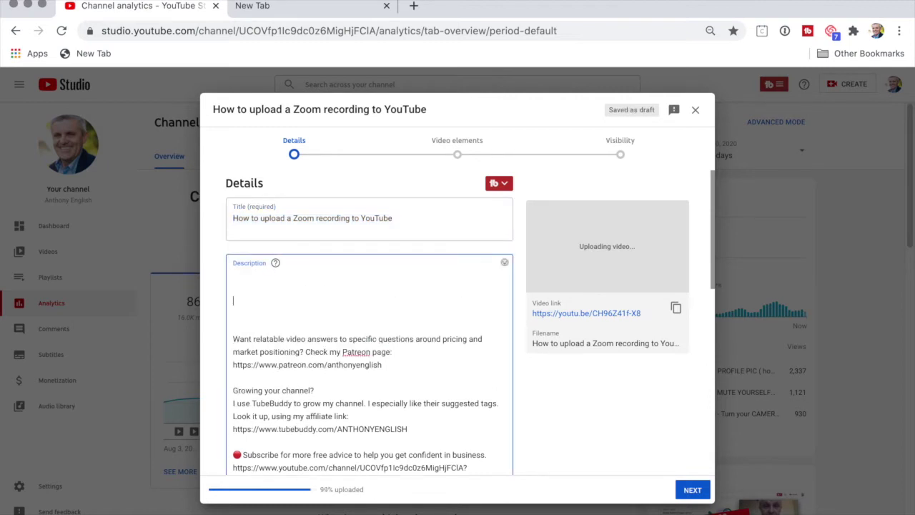
{"action": "type", "text": "Here"}
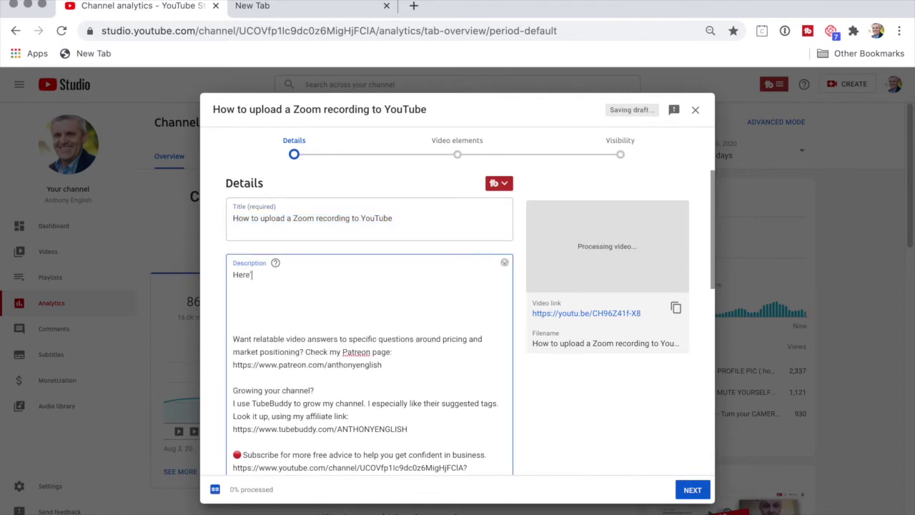
{"action": "type", "text": " is a Zoom recording "}
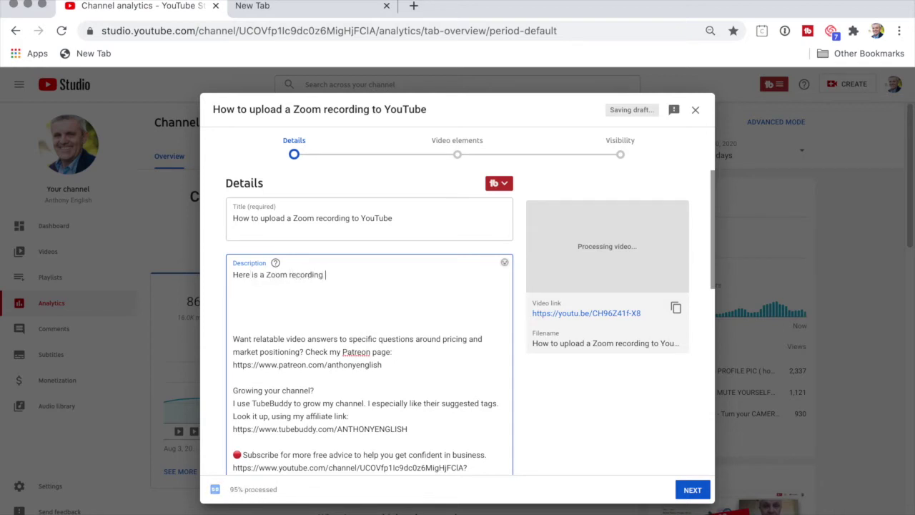
{"action": "type", "text": "which I am uploading to my Yo"}
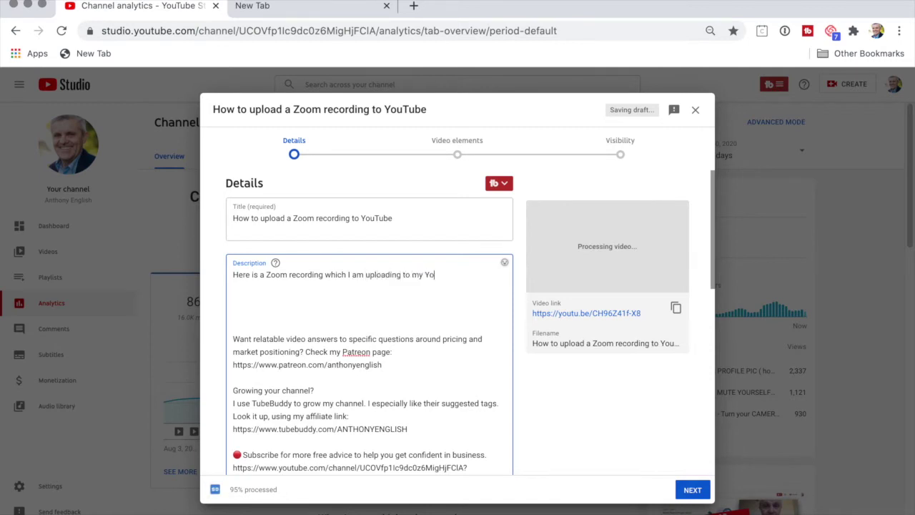
{"action": "type", "text": "uTube channel."}
Review the video's title, description, thumbnail, playlist and audience settings in the upload details.
{"action": "scroll", "coordinate": [344, 392], "scroll_direction": "down", "scroll_amount": 5}
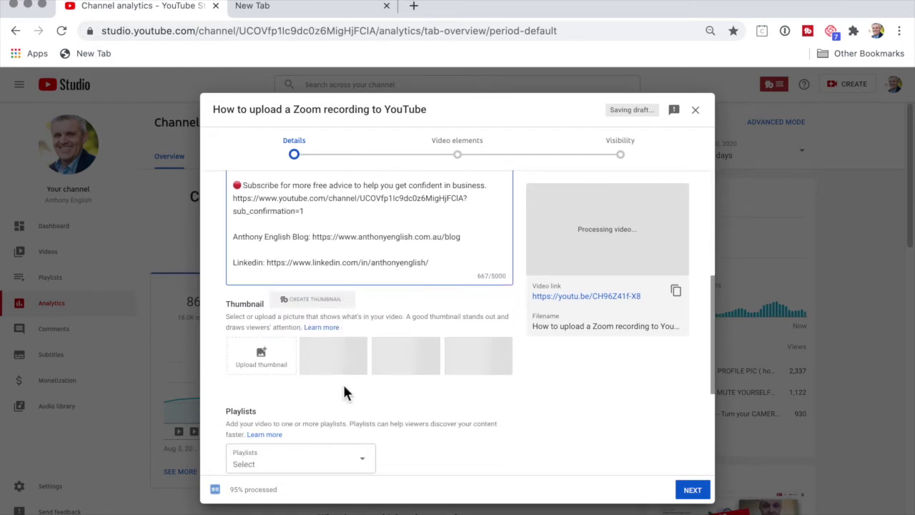
{"action": "scroll", "coordinate": [338, 236], "scroll_direction": "down", "scroll_amount": 4}
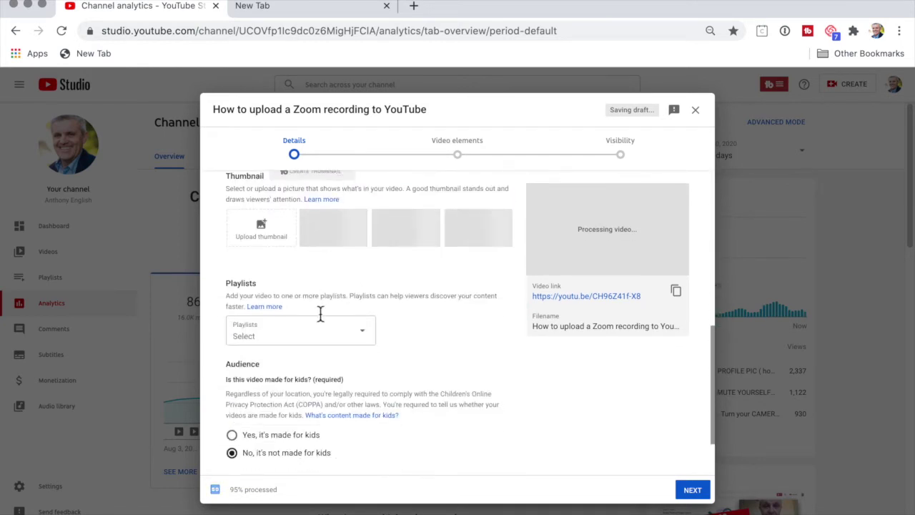
{"action": "scroll", "coordinate": [320, 313], "scroll_direction": "down", "scroll_amount": 1}
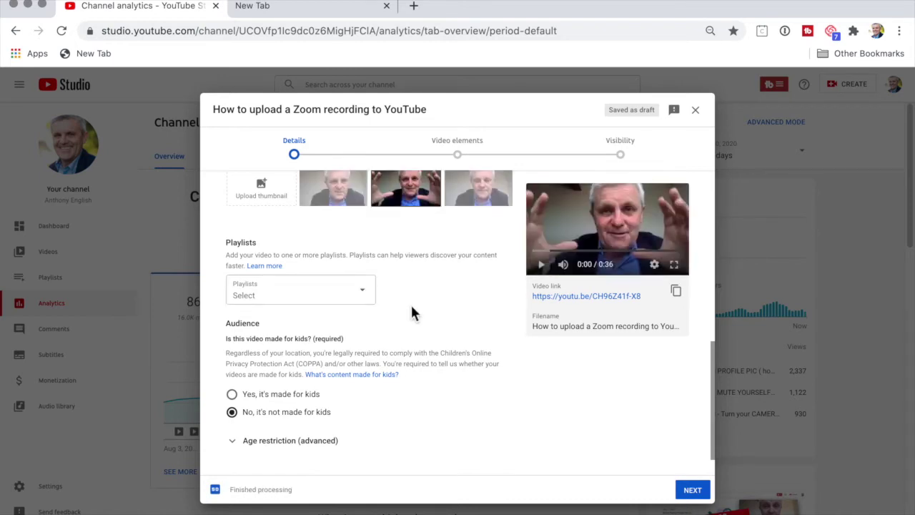
{"action": "scroll", "coordinate": [451, 333], "scroll_direction": "down", "scroll_amount": 1}
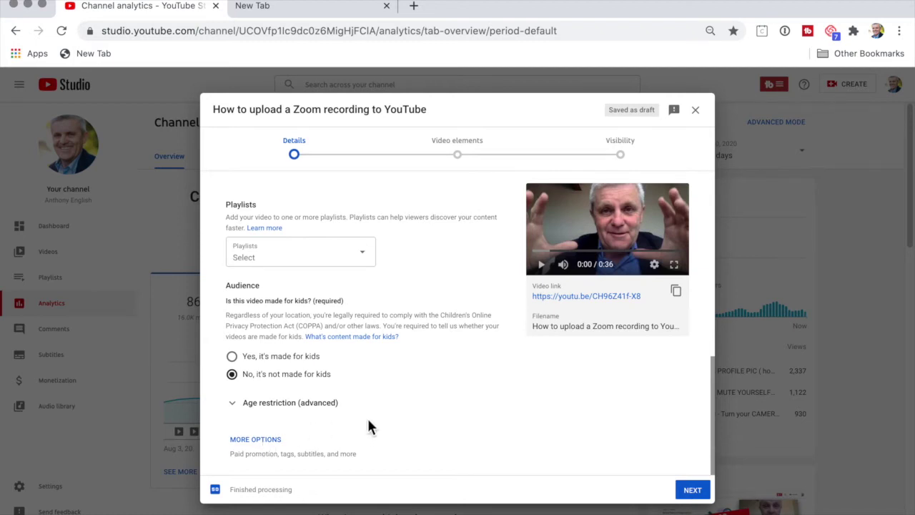
{"action": "scroll", "coordinate": [368, 427], "scroll_direction": "up", "scroll_amount": 10}
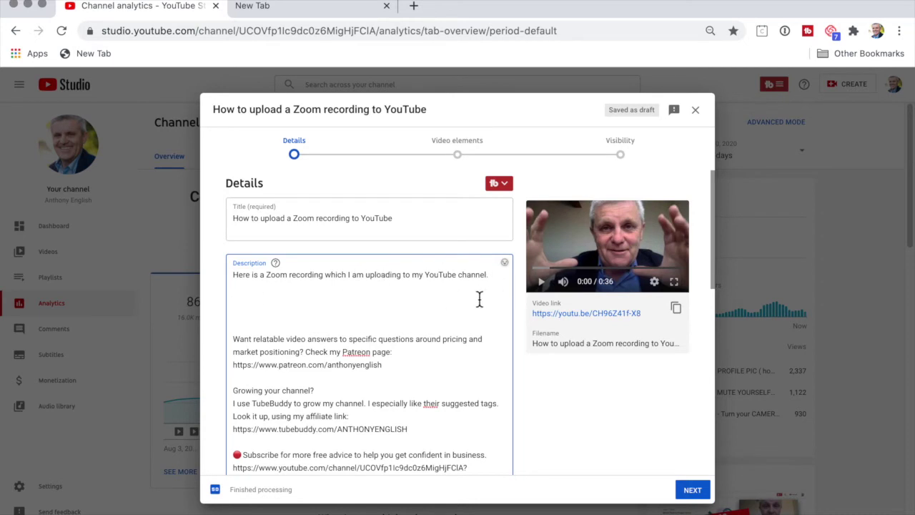
{"action": "scroll", "coordinate": [479, 299], "scroll_direction": "down", "scroll_amount": 5}
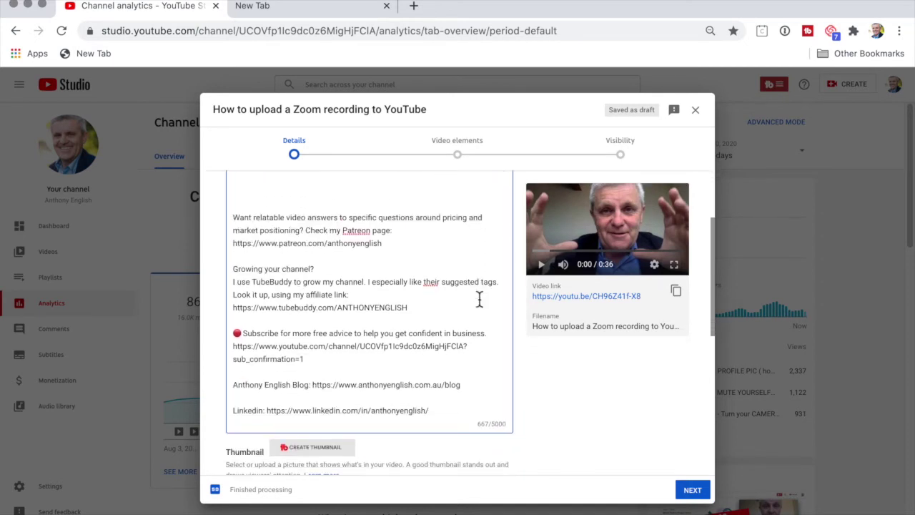
{"action": "scroll", "coordinate": [478, 299], "scroll_direction": "down", "scroll_amount": 8}
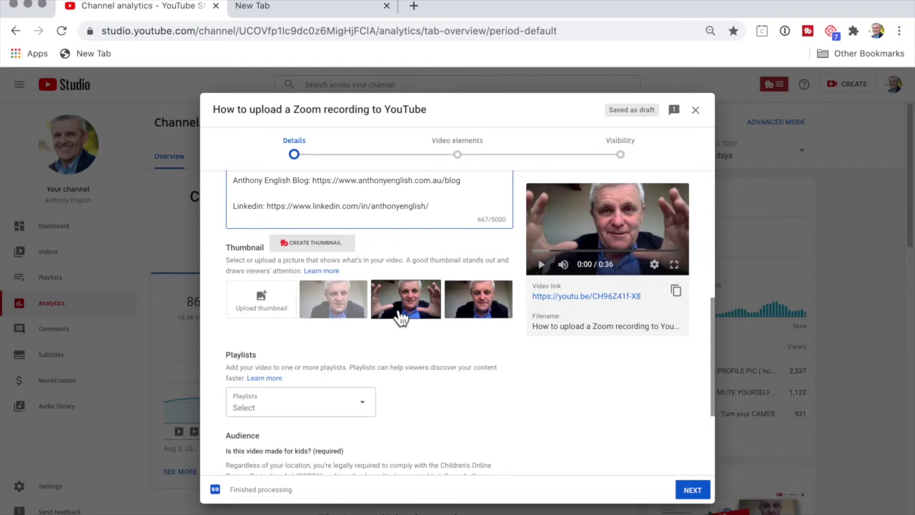
{"action": "scroll", "coordinate": [441, 348], "scroll_direction": "down", "scroll_amount": 6}
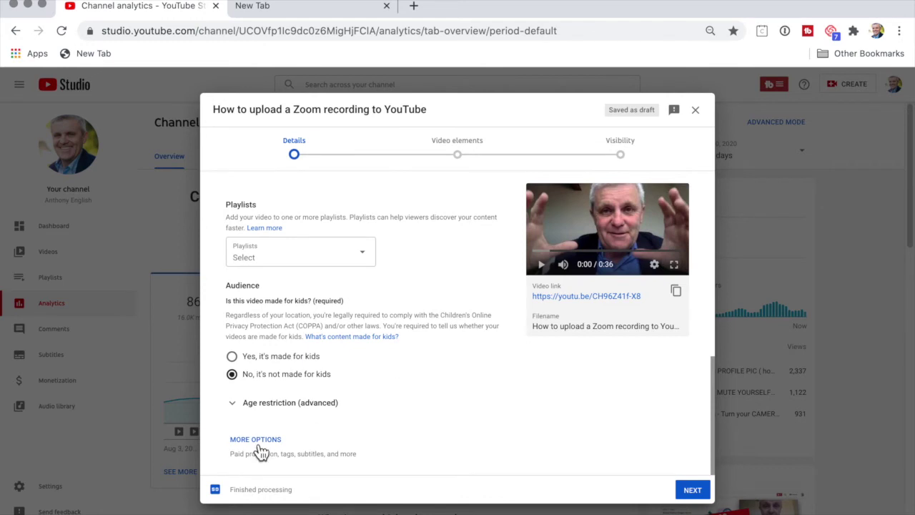
Show the additional video options and review the tags, language, recording date, license, category and comment settings.
{"action": "left_click", "coordinate": [260, 443]}
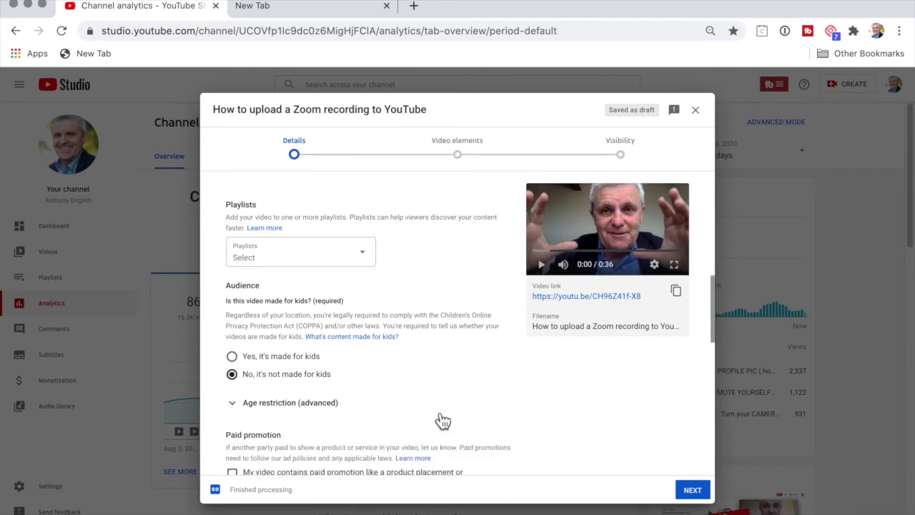
{"action": "scroll", "coordinate": [441, 421], "scroll_direction": "down", "scroll_amount": 10}
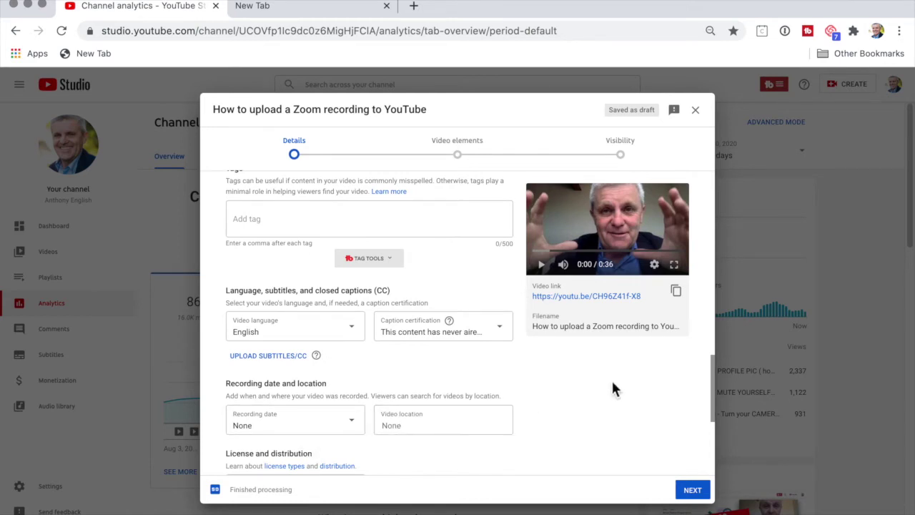
{"action": "scroll", "coordinate": [612, 388], "scroll_direction": "down", "scroll_amount": 5}
{"action": "scroll", "coordinate": [613, 389], "scroll_direction": "down", "scroll_amount": 2}
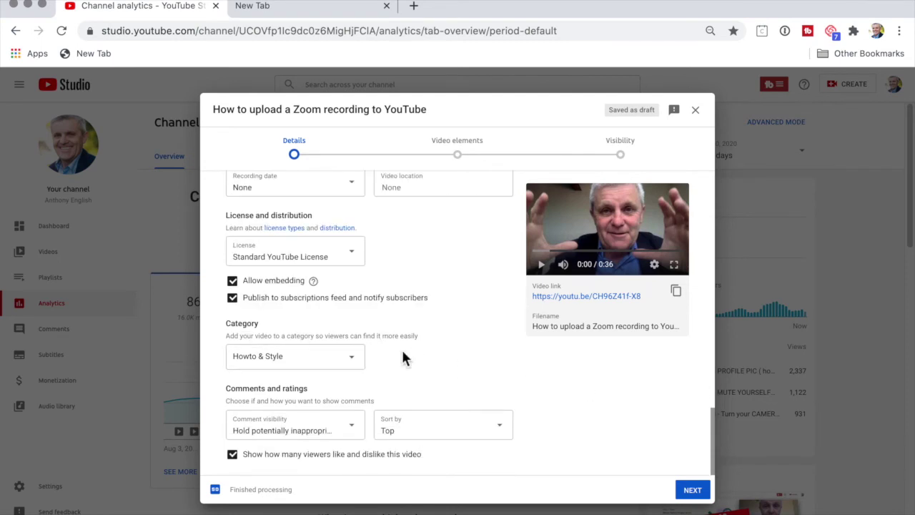
Publish the video as Public without adding an end screen or cards, and dismiss the share dialog.
{"action": "left_click", "coordinate": [692, 490]}
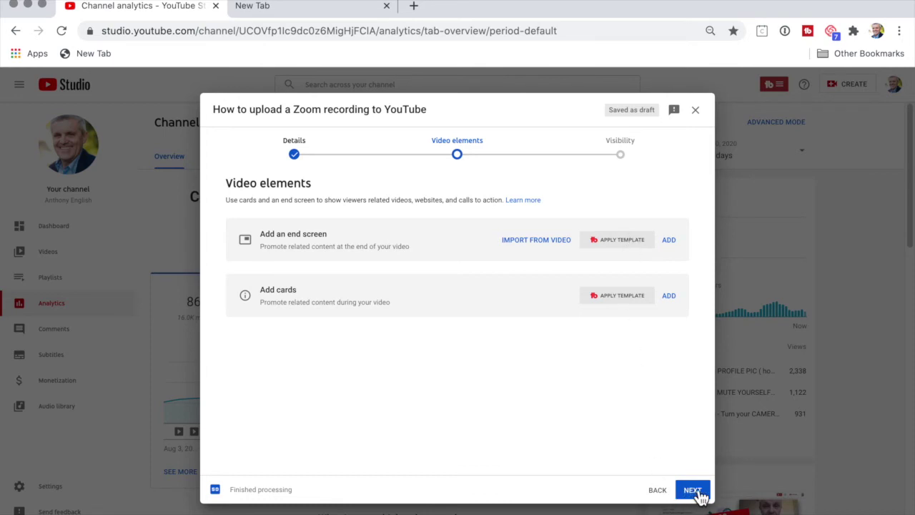
{"action": "left_click", "coordinate": [692, 490]}
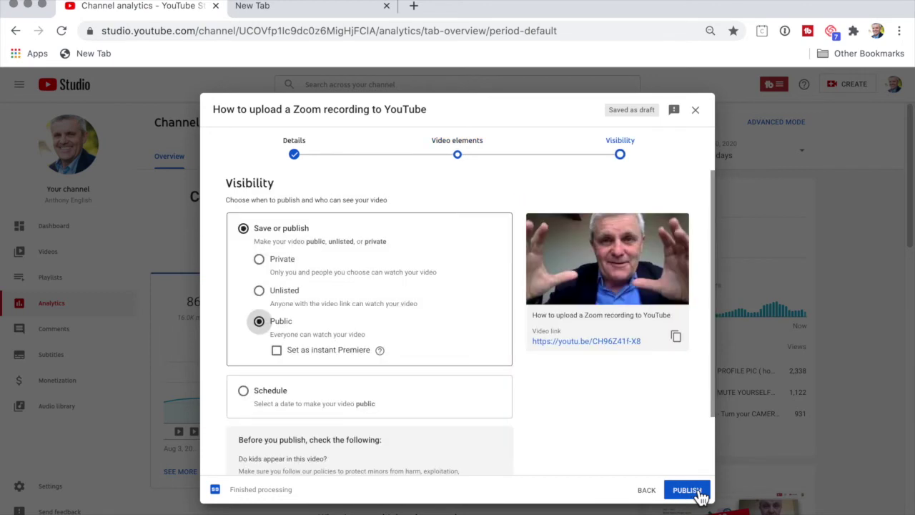
{"action": "left_click", "coordinate": [695, 491]}
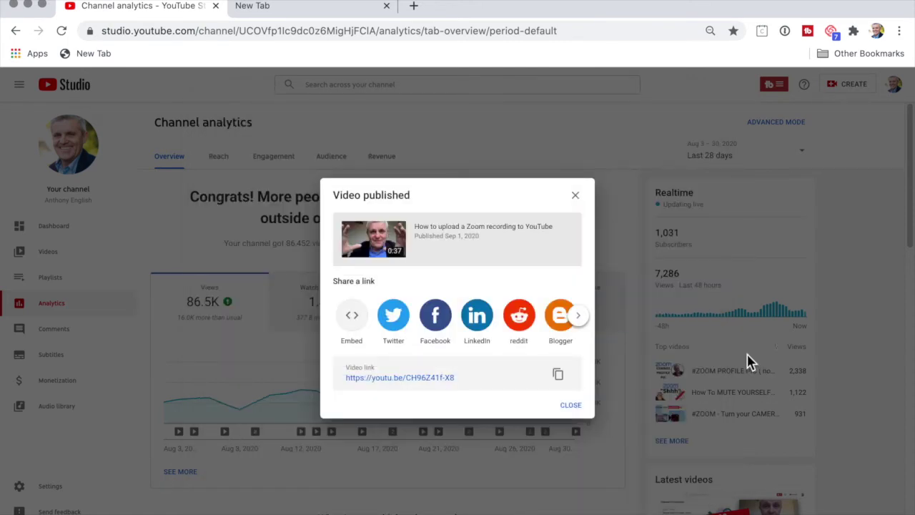
{"action": "left_click", "coordinate": [570, 405]}
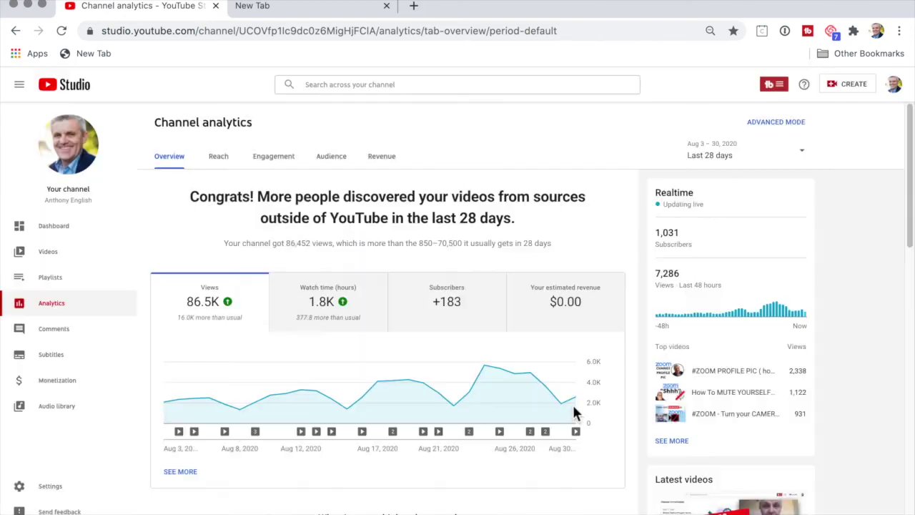
Permanently delete the video "How to upload a Zoom recording to YouTube" from the channel's uploads, acknowledging that deletion can't be undone.
{"action": "left_click", "coordinate": [57, 258]}
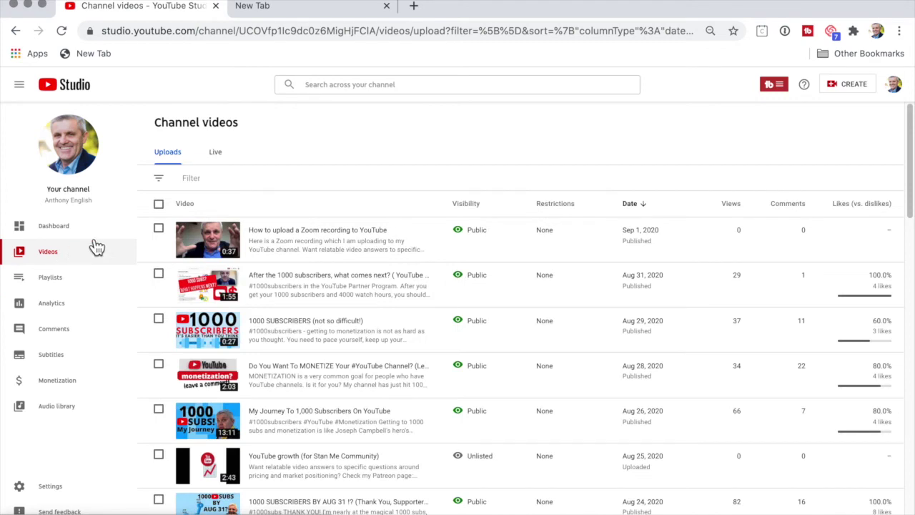
{"action": "mouse_move", "coordinate": [308, 272]}
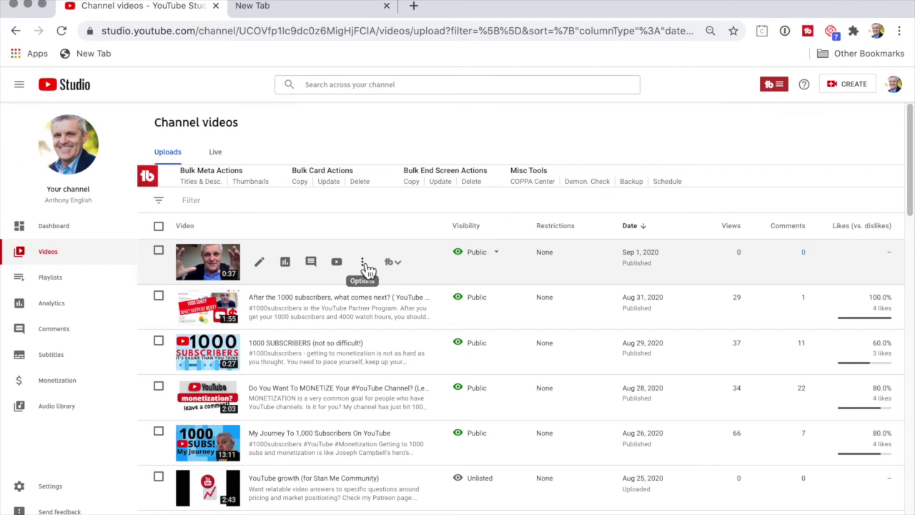
{"action": "left_click", "coordinate": [363, 264]}
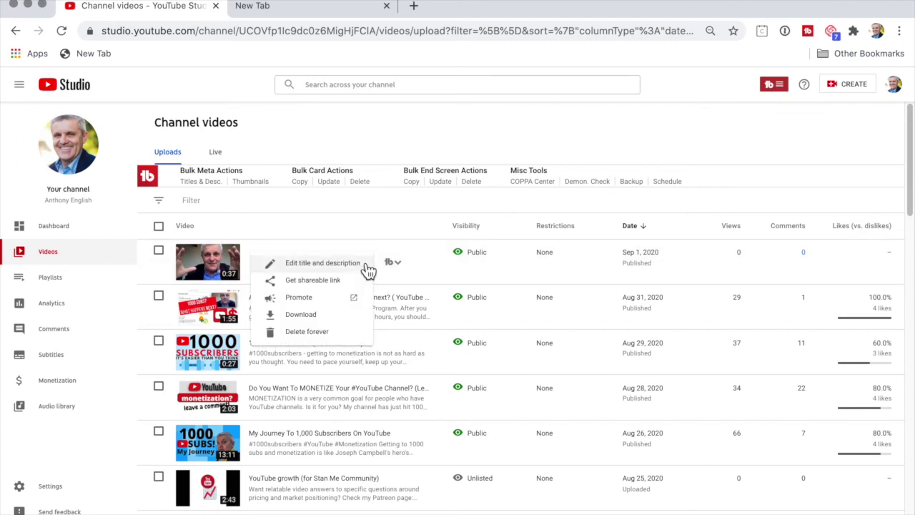
{"action": "left_click", "coordinate": [314, 336]}
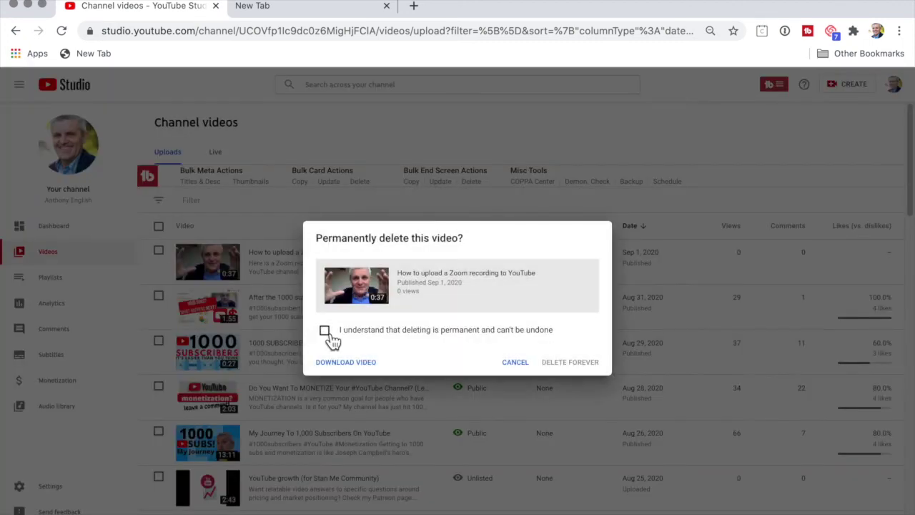
{"action": "left_click", "coordinate": [328, 335]}
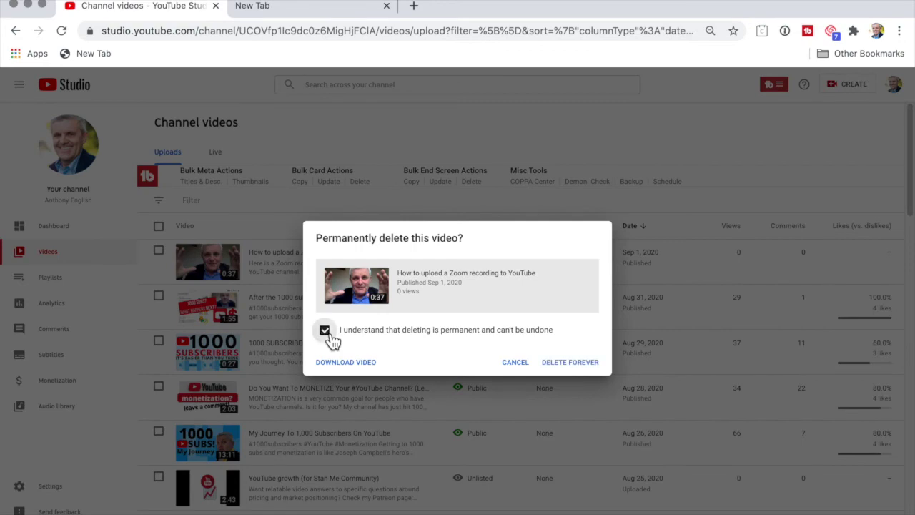
{"action": "left_click", "coordinate": [580, 362]}
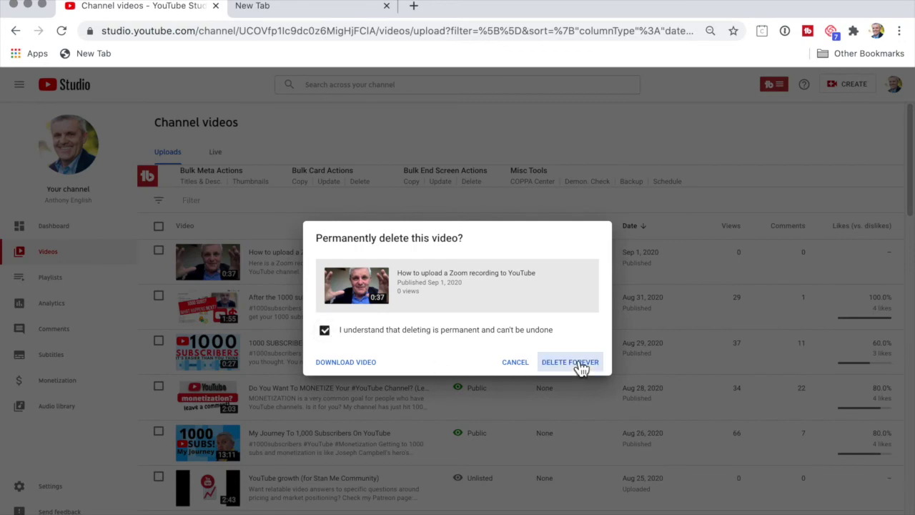